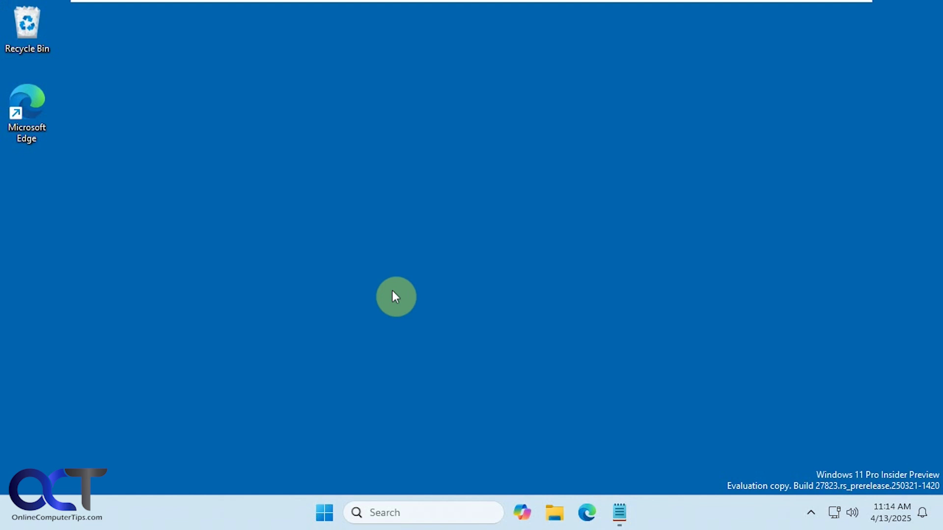
Step: Open the Start menu's All apps list and scroll through it
click(324, 513)
click(633, 118)
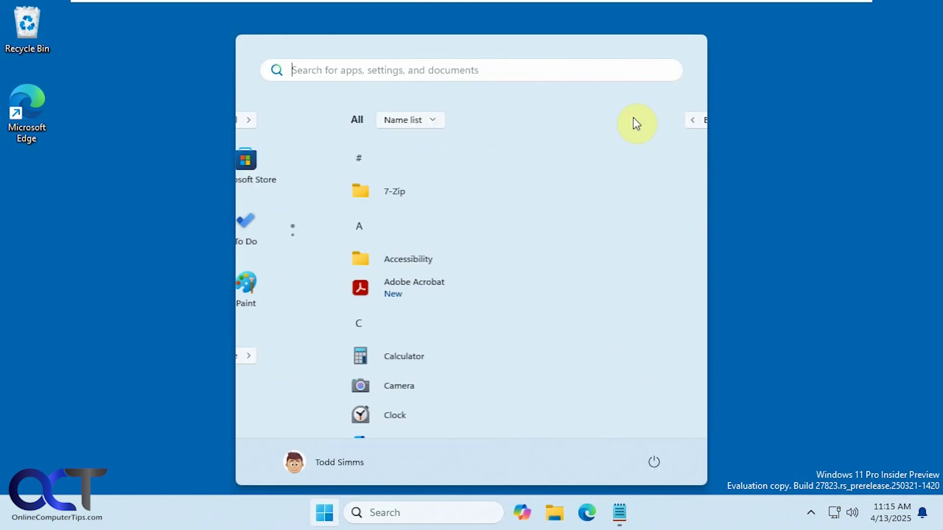
scroll(545, 253, down, 2)
scroll(542, 248, down, 10)
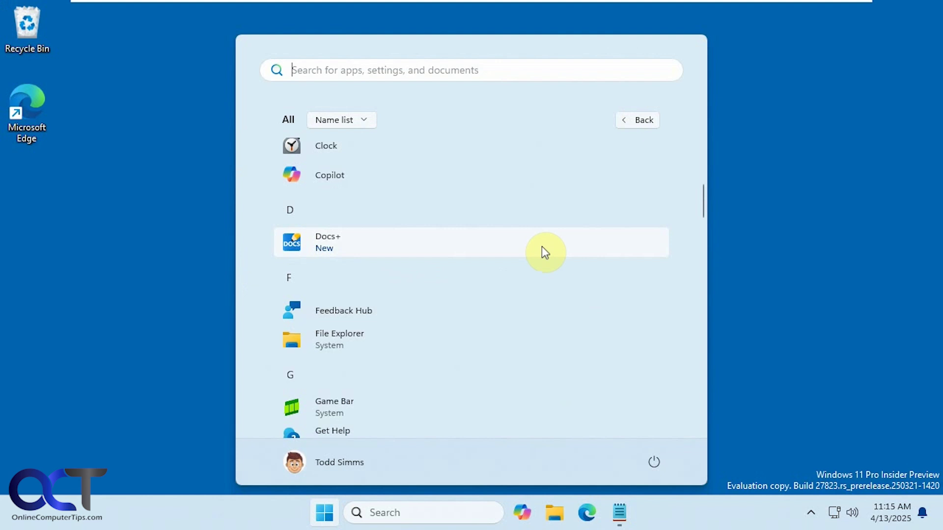
scroll(542, 249, down, 4)
scroll(537, 253, up, 10)
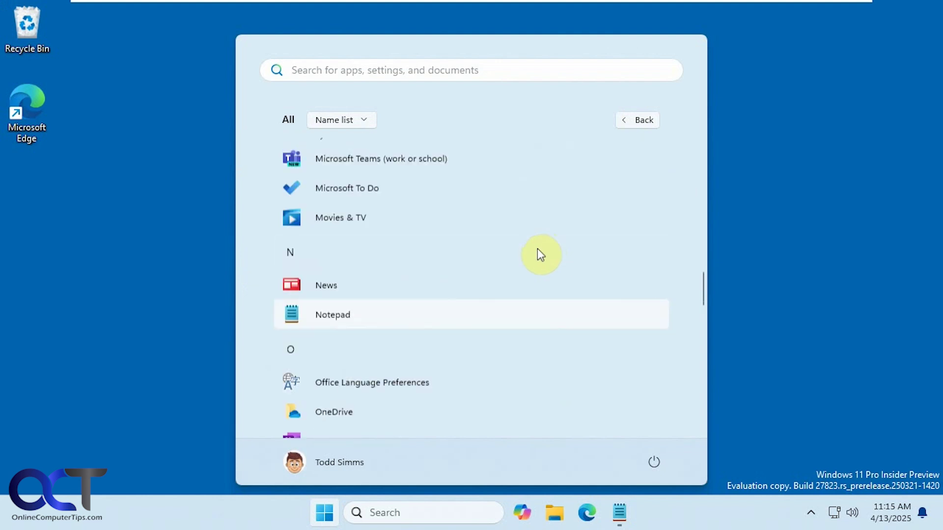
scroll(534, 268, up, 3)
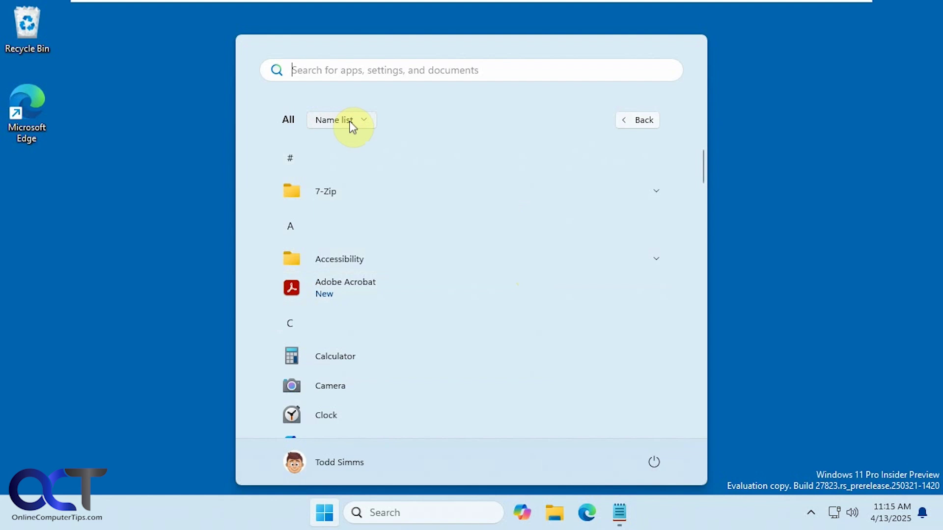
Step: Switch the All apps layout to Name grid and scroll through the grid
click(367, 119)
click(367, 170)
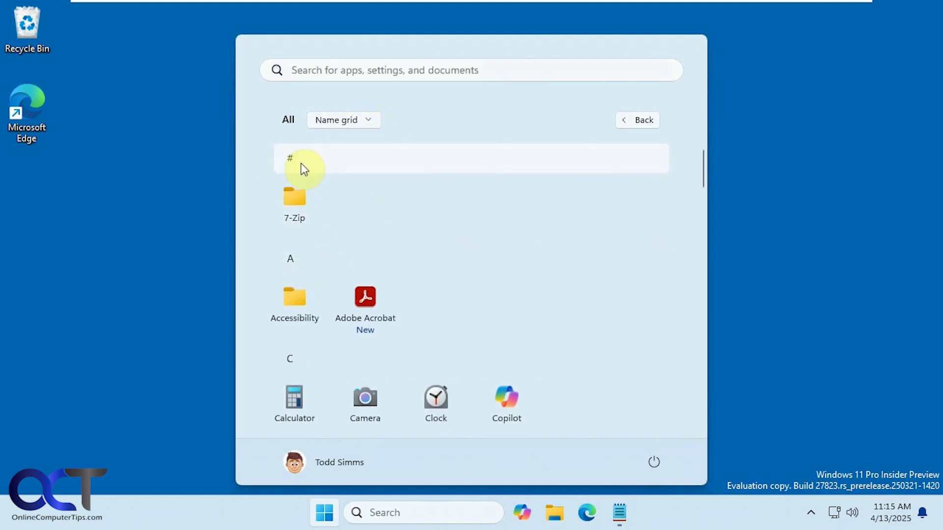
scroll(392, 333, down, 5)
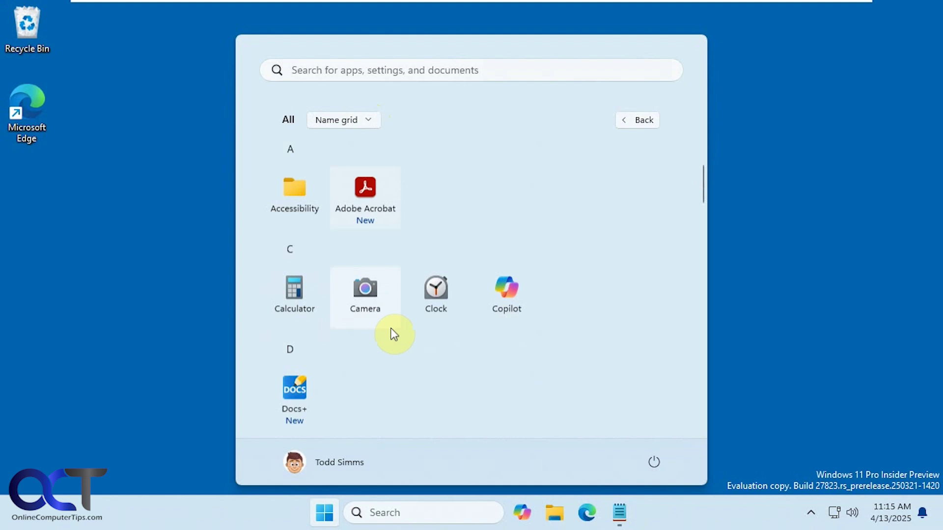
scroll(393, 333, up, 3)
scroll(396, 323, up, 2)
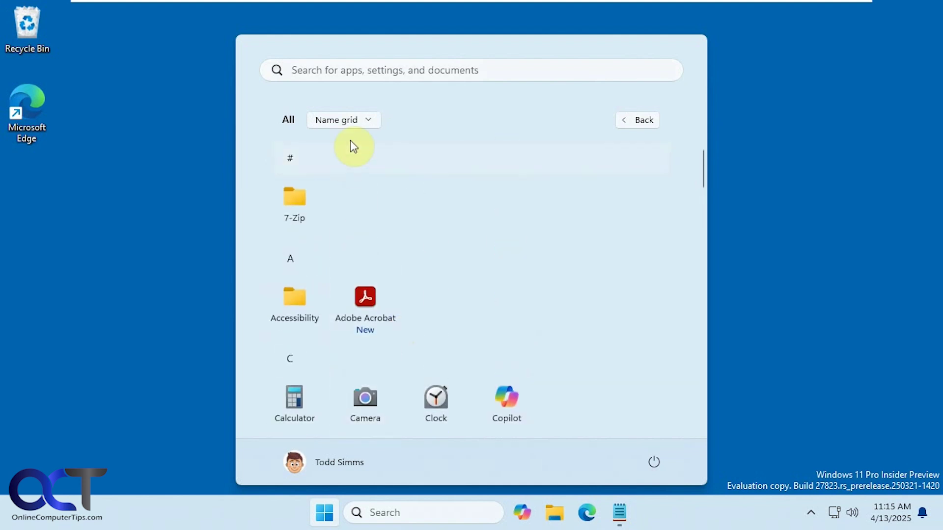
Step: Group All apps by Category, then open and close the Other group
click(360, 123)
click(354, 200)
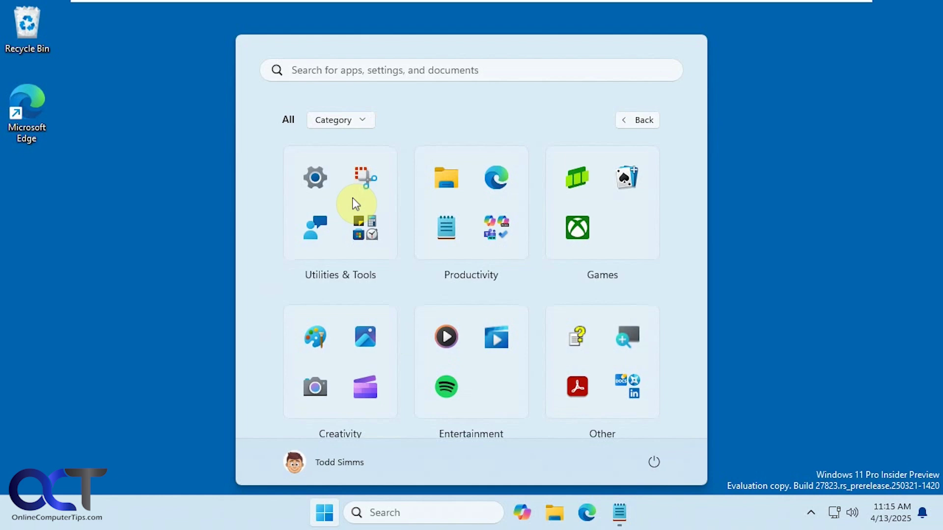
click(598, 435)
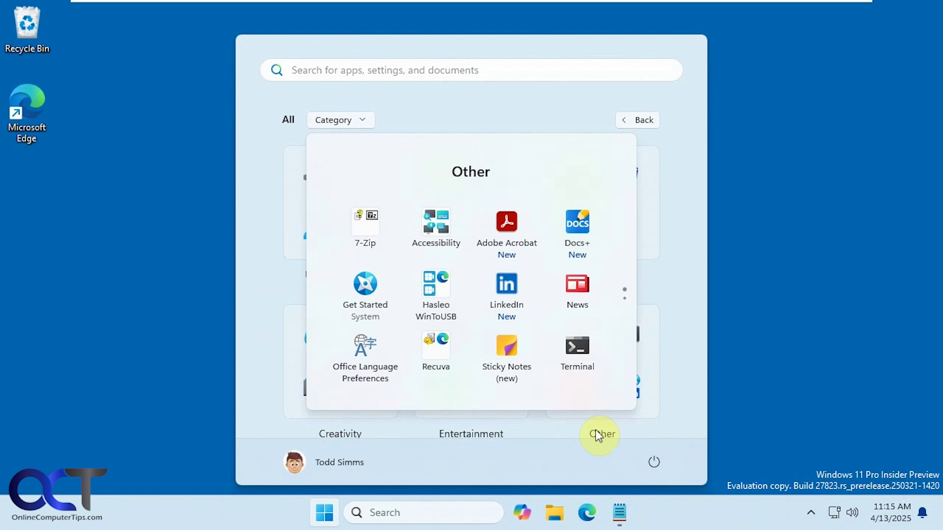
click(598, 435)
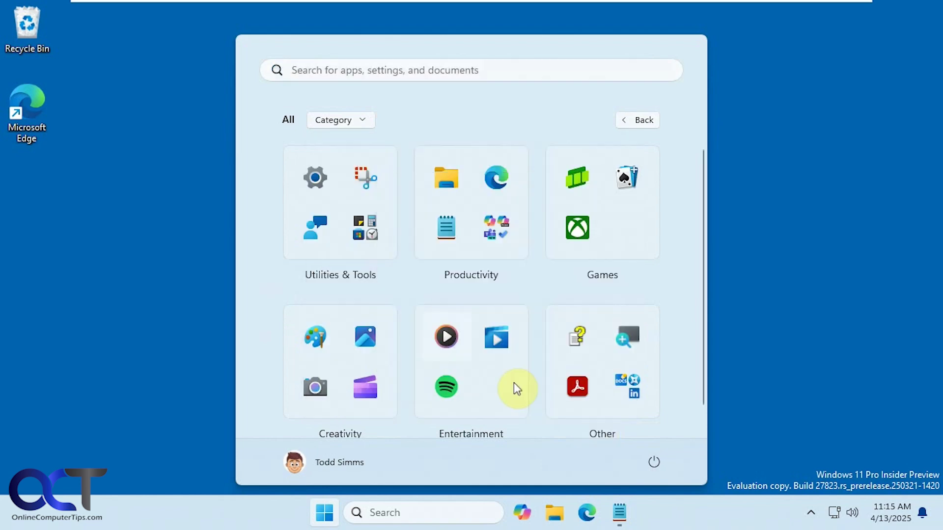
Step: Open and close the Utilities & Tools and Productivity category groups
click(351, 278)
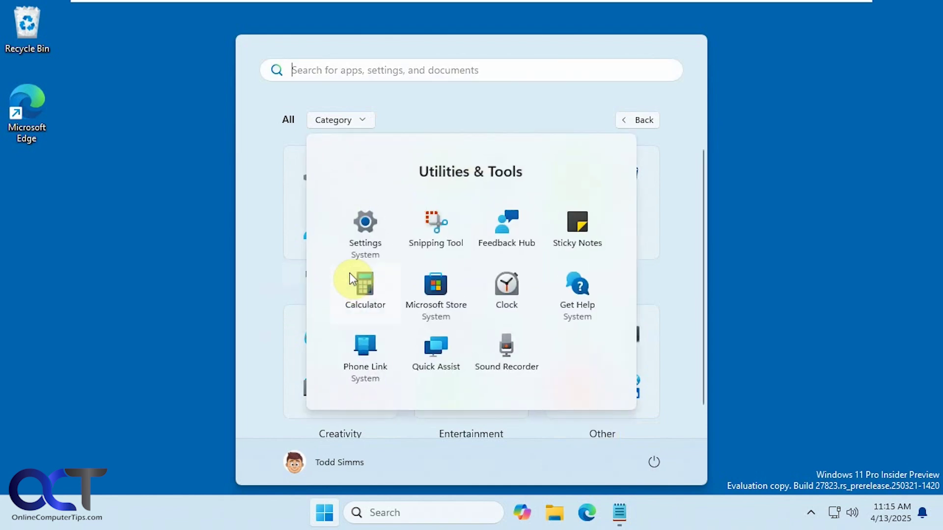
click(269, 286)
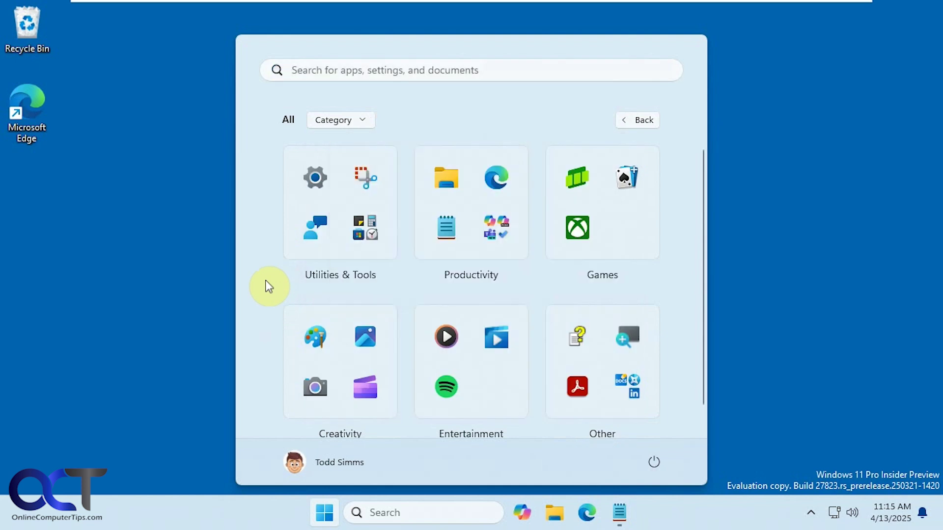
click(463, 275)
click(261, 281)
click(447, 181)
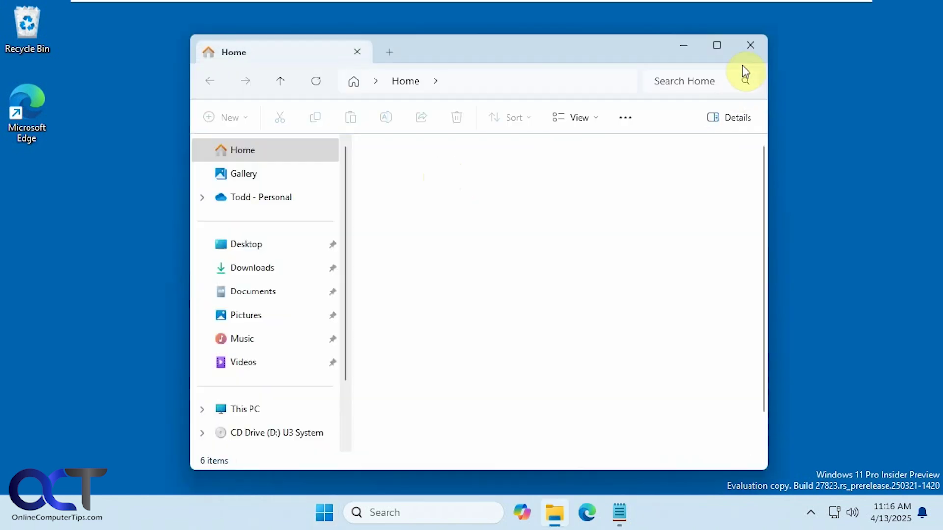
click(735, 52)
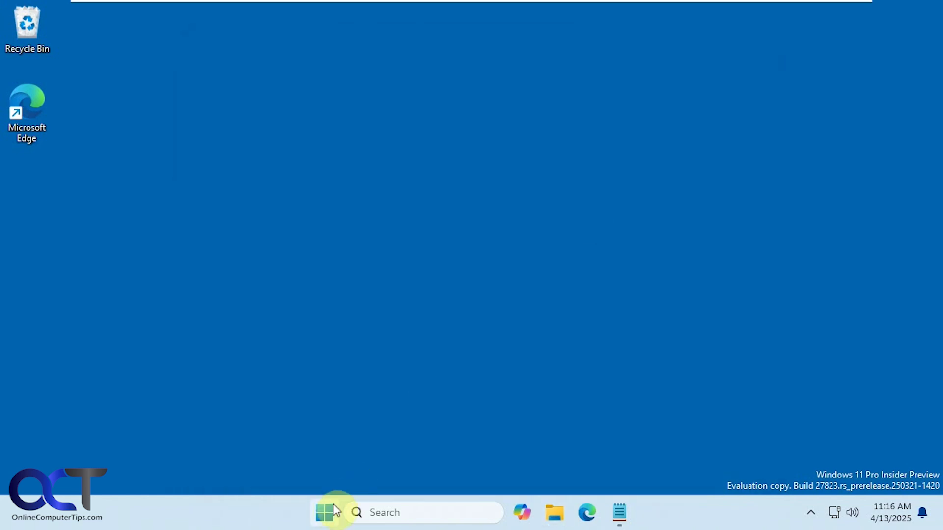
click(330, 508)
click(638, 119)
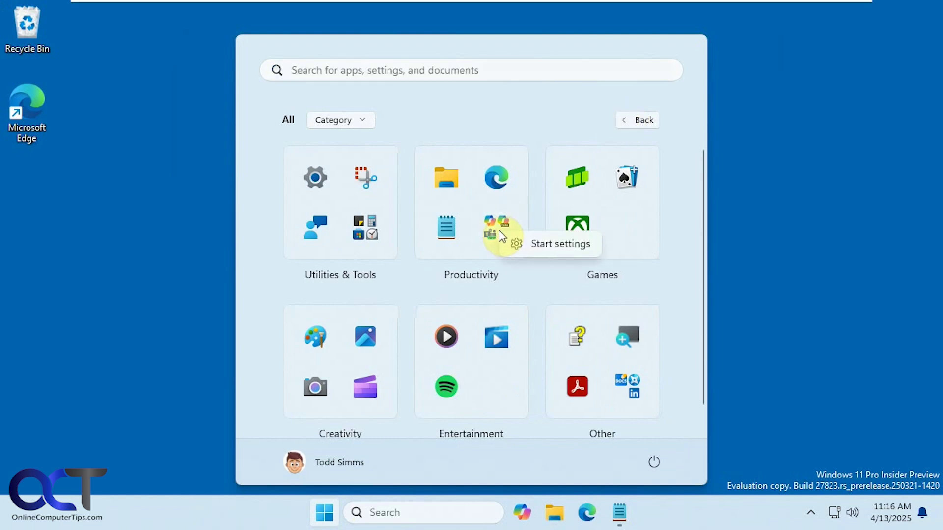
right_click(494, 184)
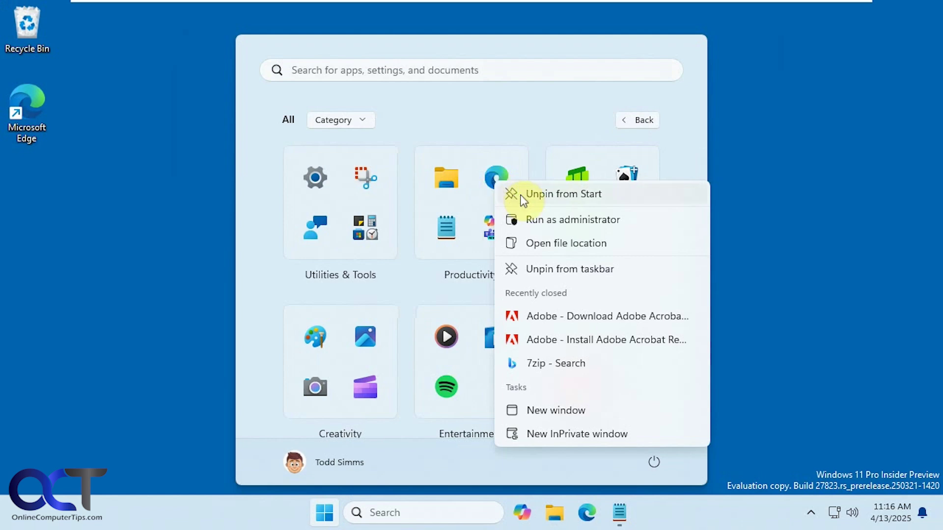
Step: Dismiss Edge's options and switch the All apps layout back to Name list
click(534, 112)
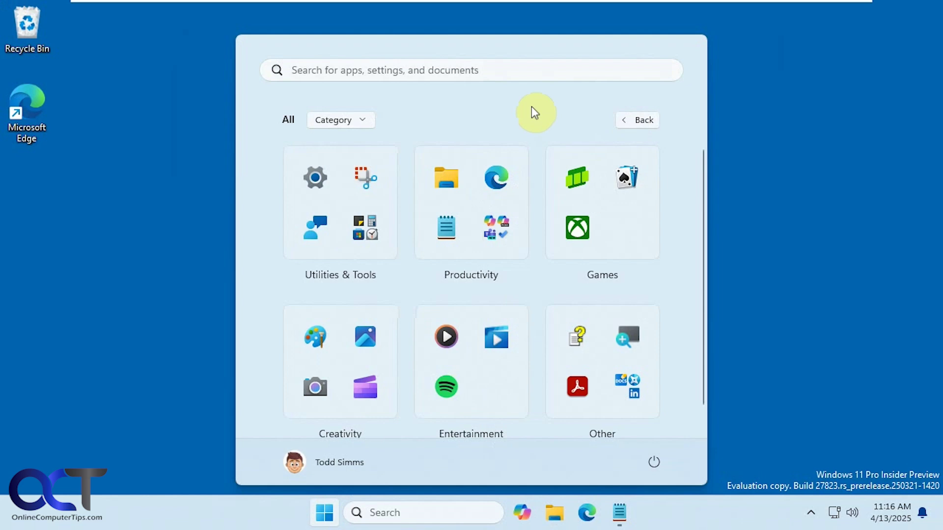
click(365, 121)
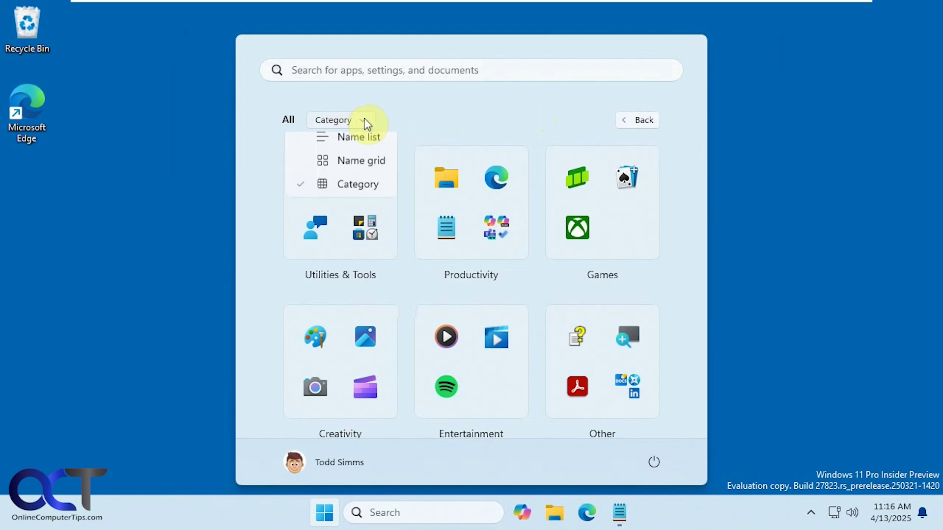
click(361, 146)
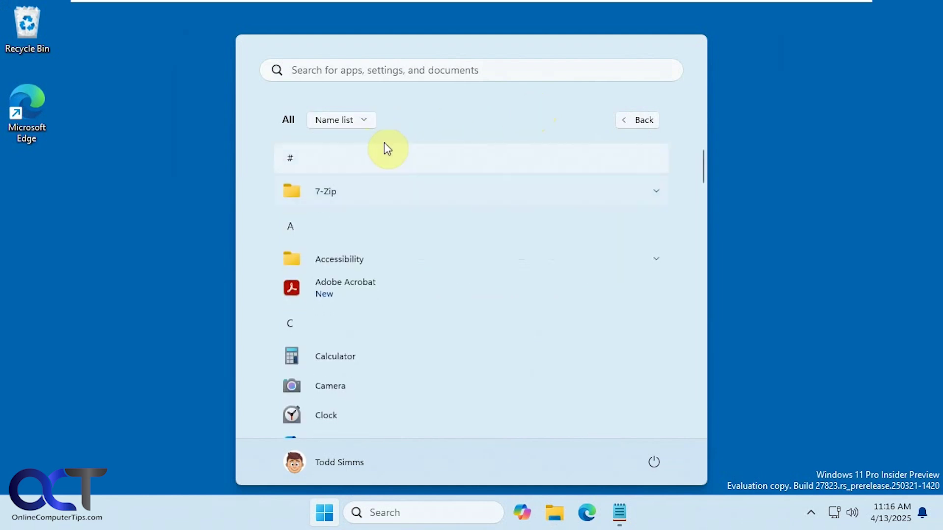
Step: Use the letter index to jump to apps starting with X, then scroll the list
click(290, 160)
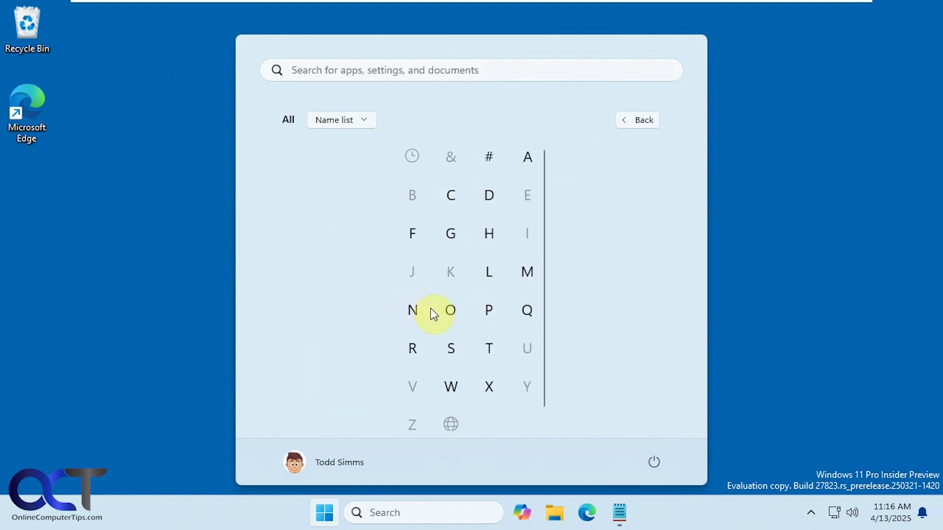
click(487, 386)
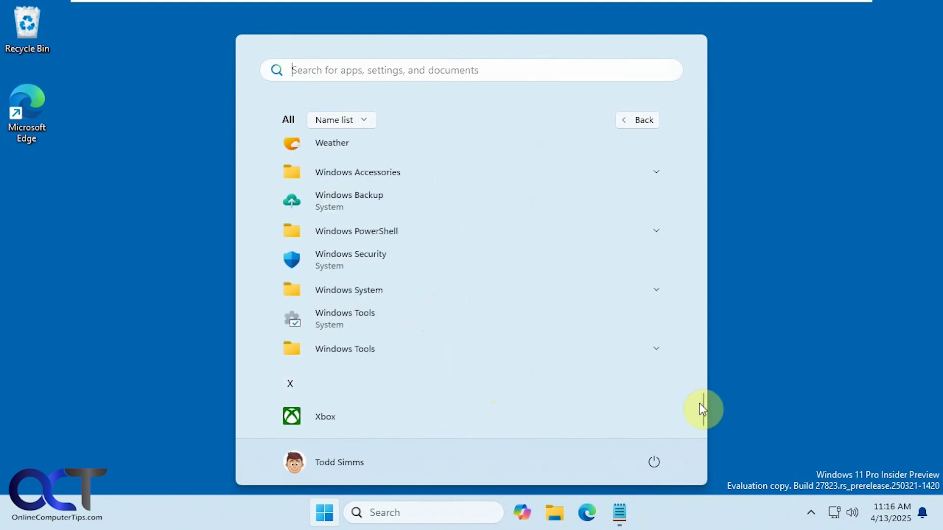
drag(702, 409, 700, 153)
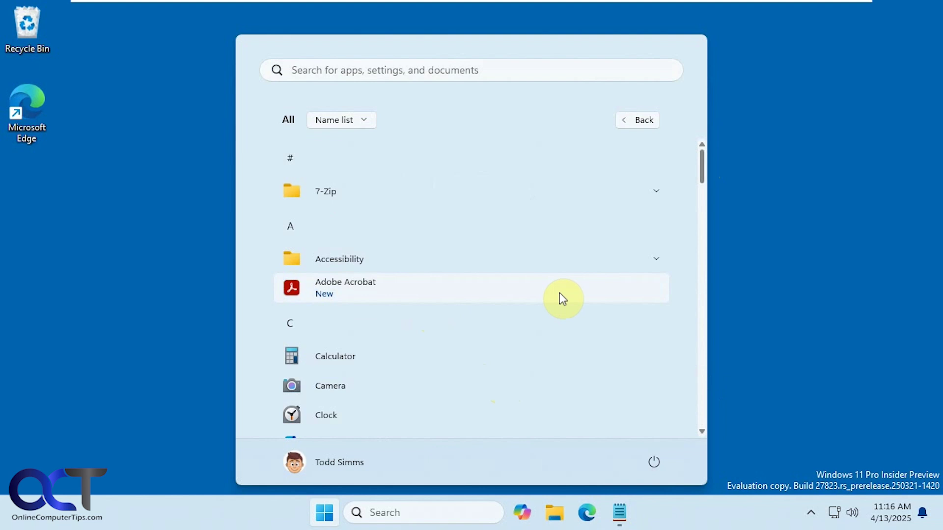
scroll(588, 349, down, 5)
scroll(589, 351, down, 10)
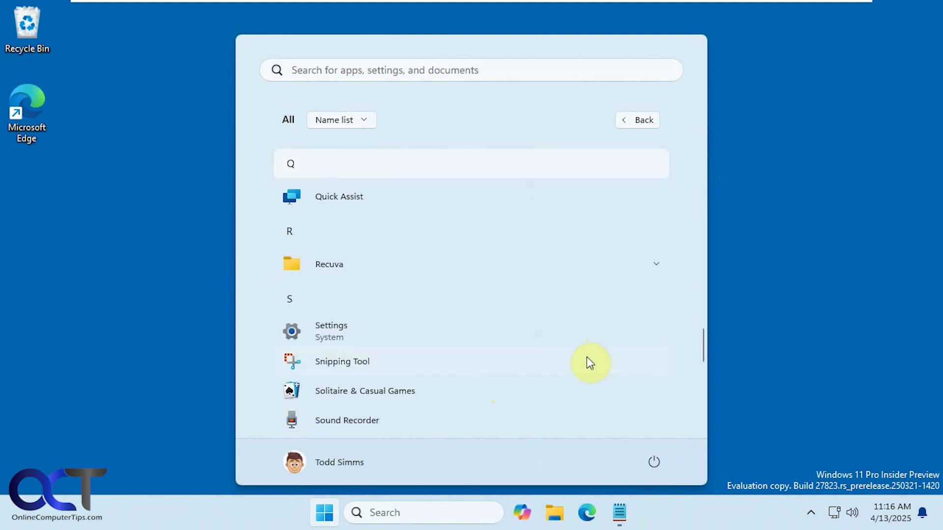
scroll(593, 363, up, 5)
scroll(589, 370, up, 10)
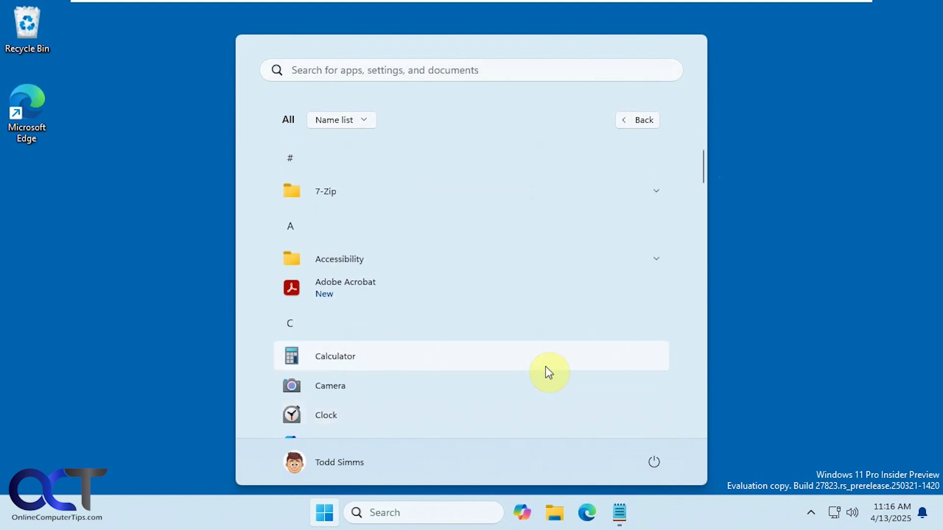
Step: Jump to X again, review the All apps view choices, and close the Start menu
click(312, 166)
click(496, 390)
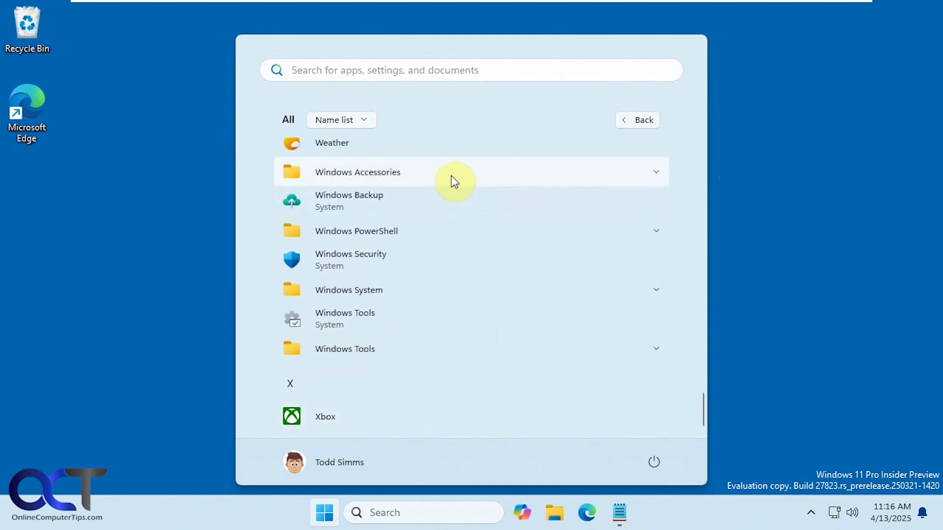
click(362, 122)
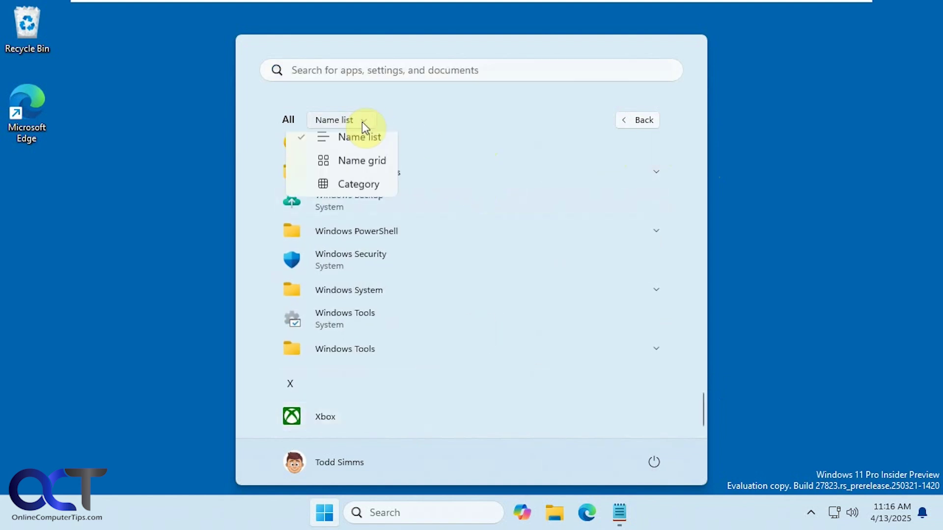
click(755, 234)
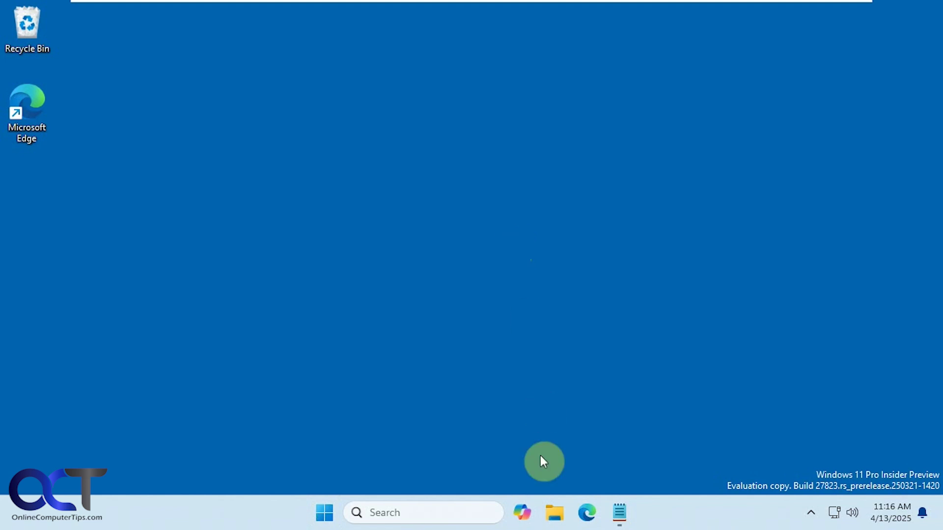
Step: Open File Explorer, go through This PC and Files (F:) into the ViVe folder, and select the F:\ViVe path
click(554, 513)
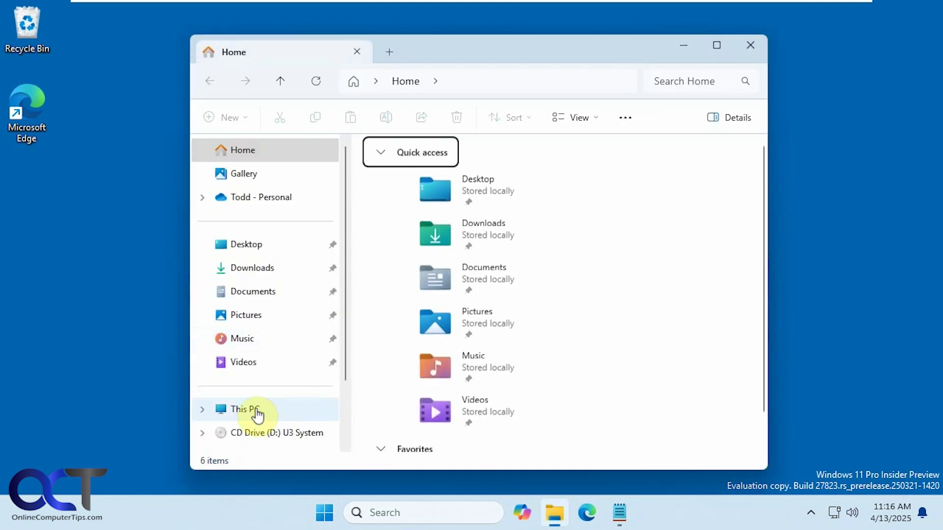
click(256, 415)
double_click(429, 231)
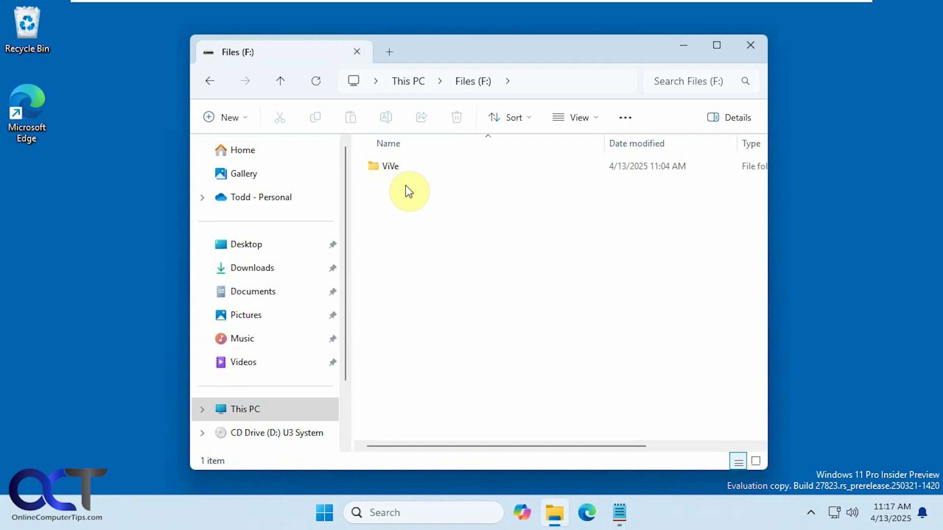
double_click(393, 167)
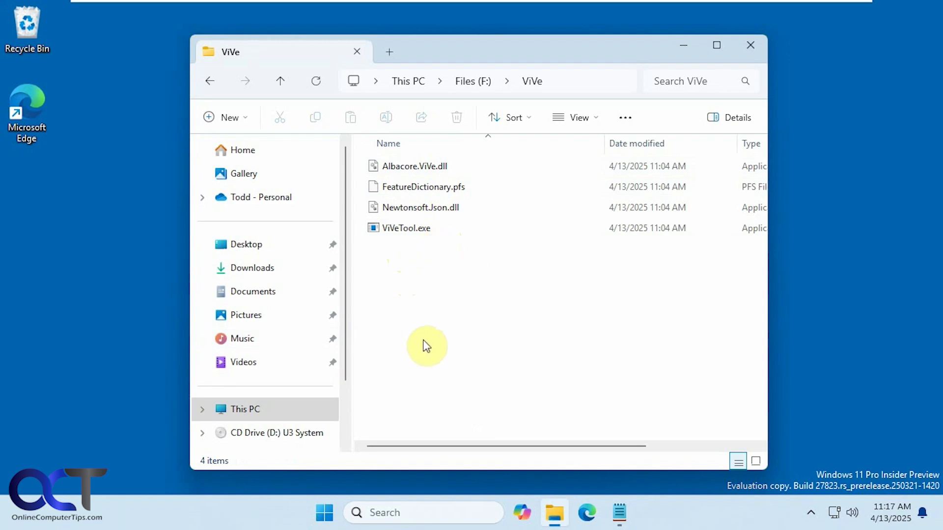
click(565, 86)
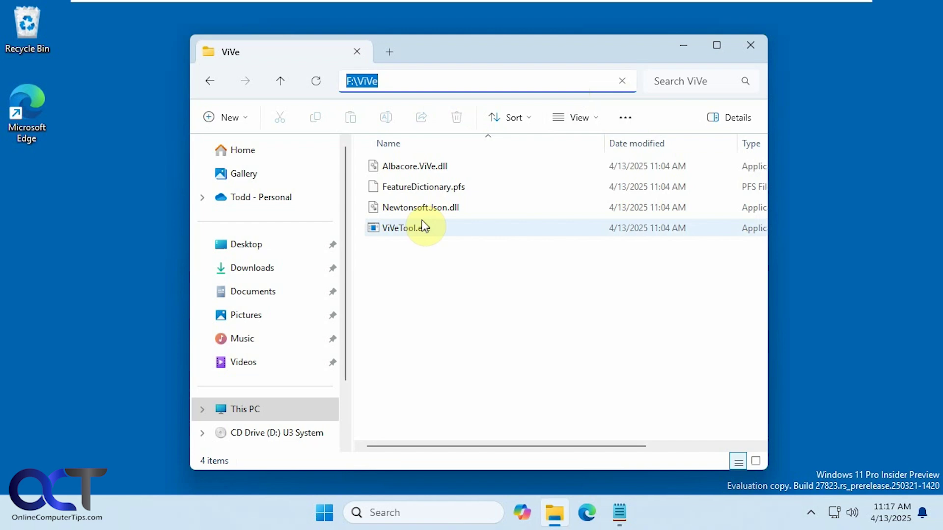
Step: Search for cmd and launch Command Prompt as administrator
click(396, 511)
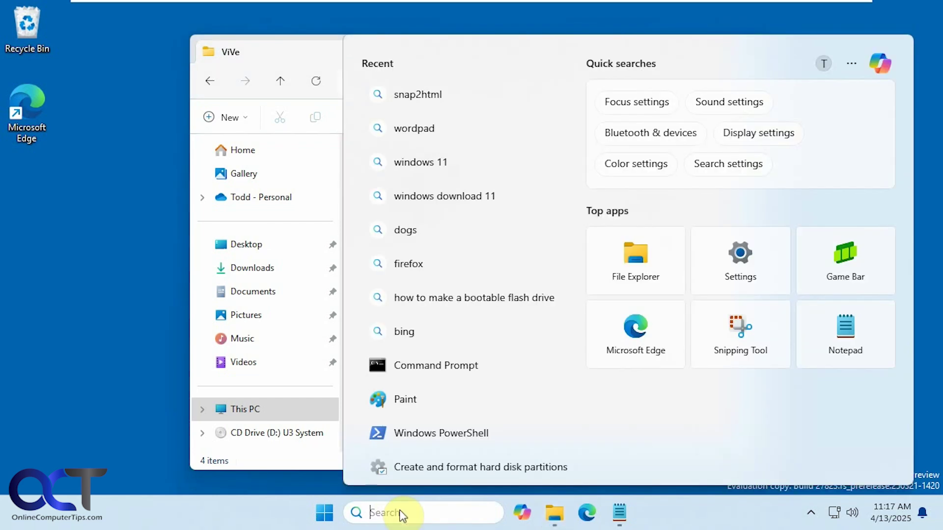
text(cmd)
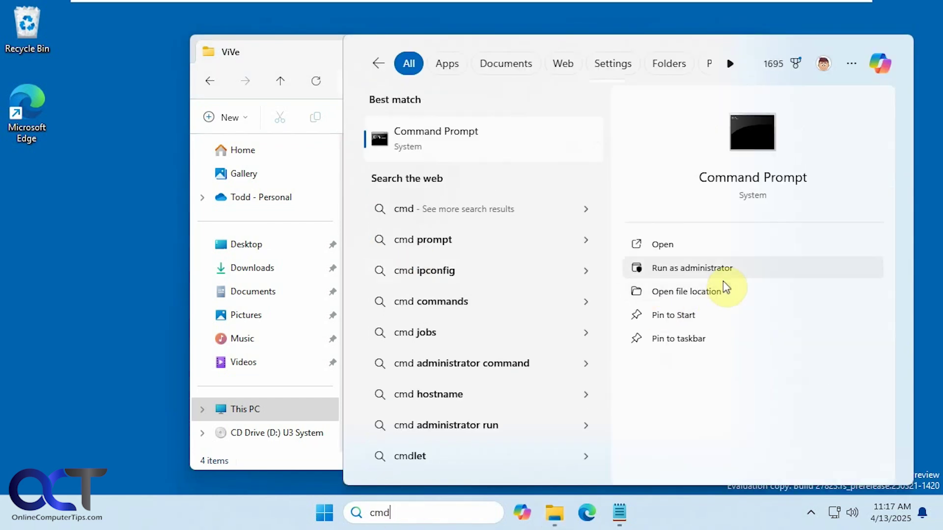
click(659, 269)
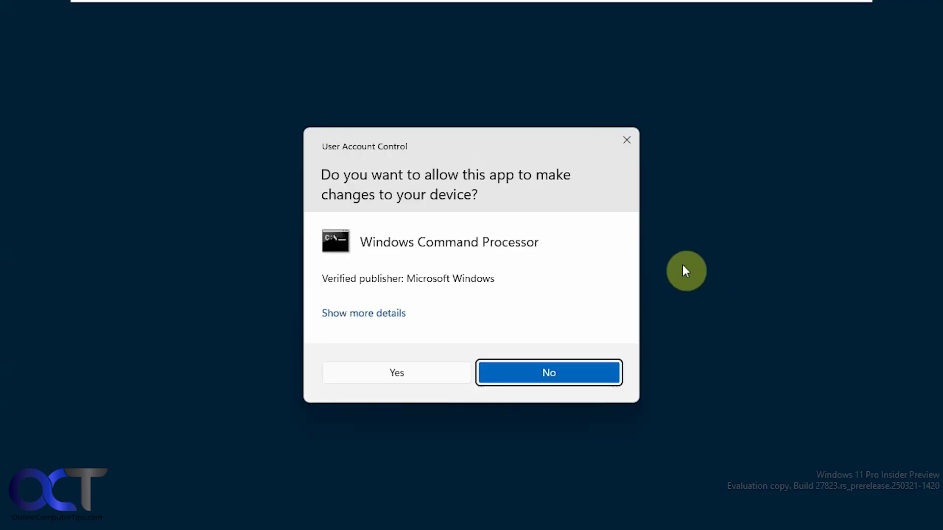
click(365, 371)
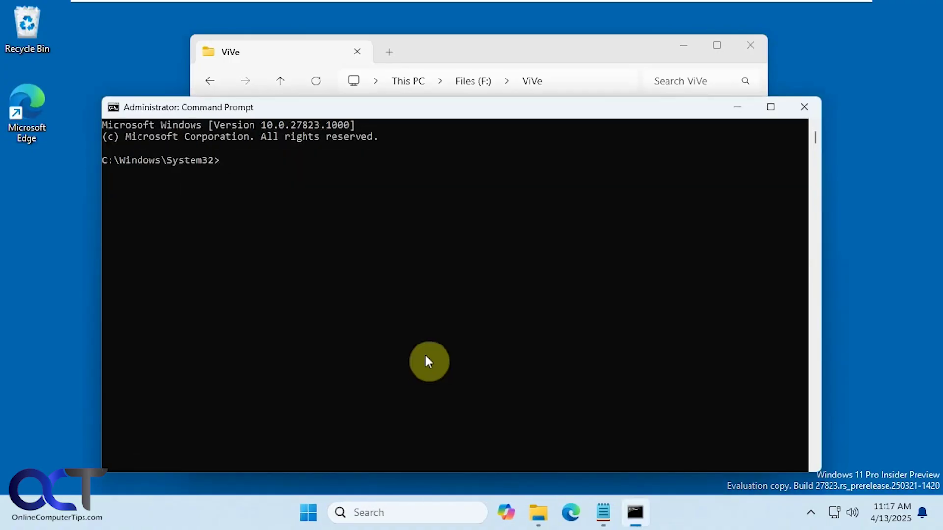
Step: Change to the F:\ViVe folder and list its files with dir
text(f:)
key(Return)
text(cd vive)
key(Return)
text(dir)
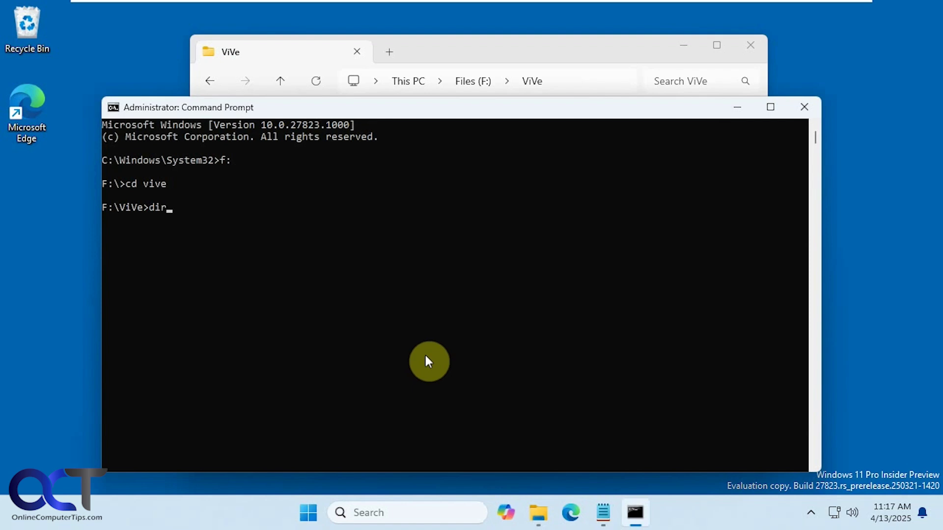
key(Return)
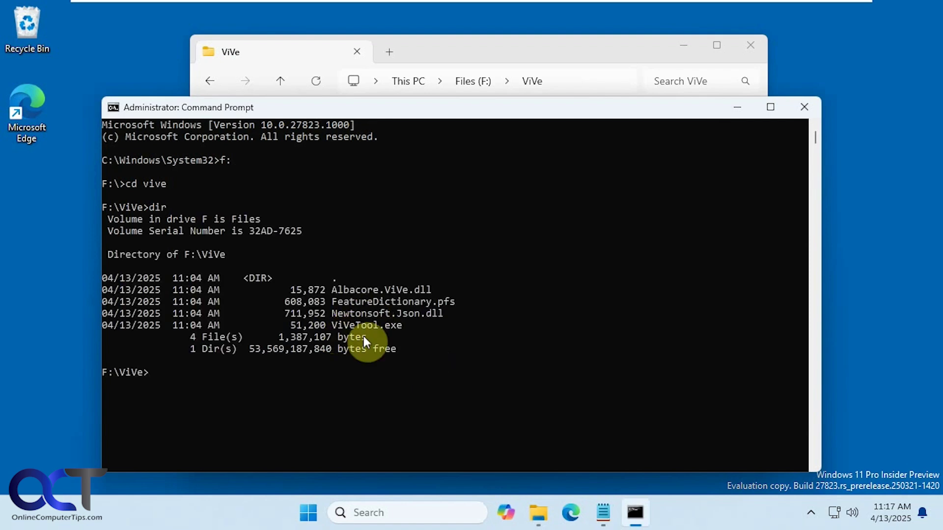
Step: Copy the vivetool /enable /id:48433719,47205210,49221331 line from Notepad and run it in Command Prompt
click(606, 514)
drag(589, 151, 275, 136)
key(cmd+c)
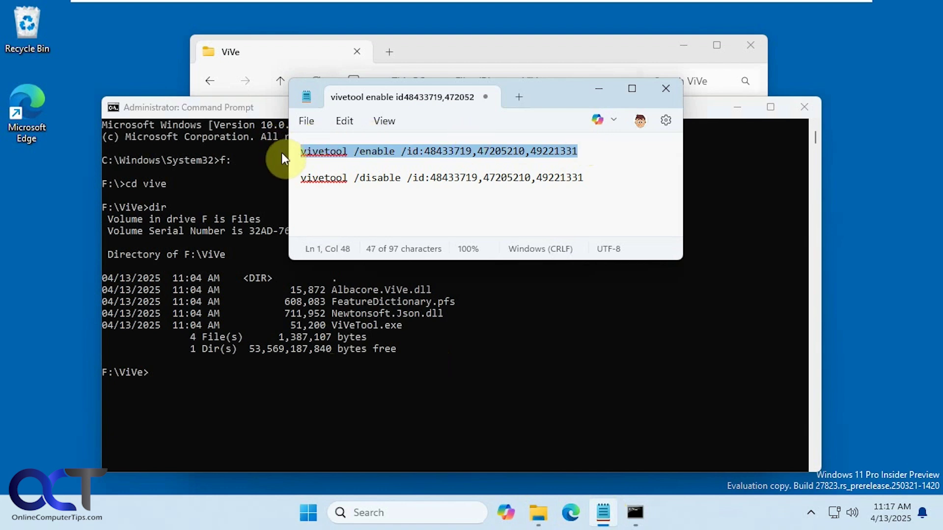
click(175, 381)
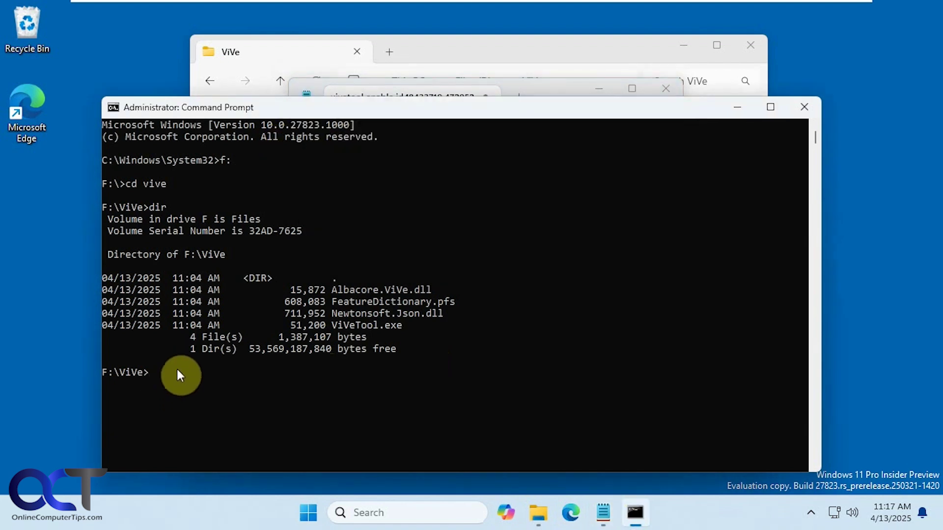
right_click(176, 368)
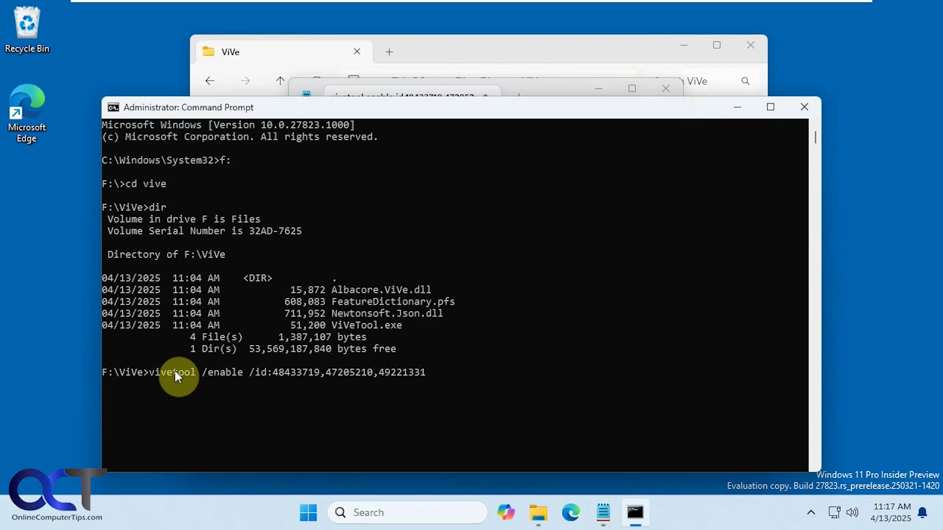
key(Return)
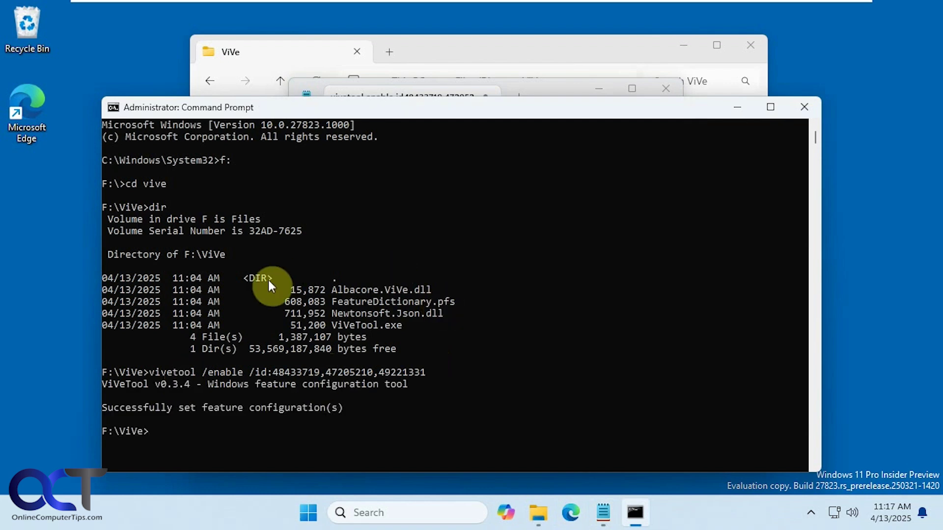
click(308, 513)
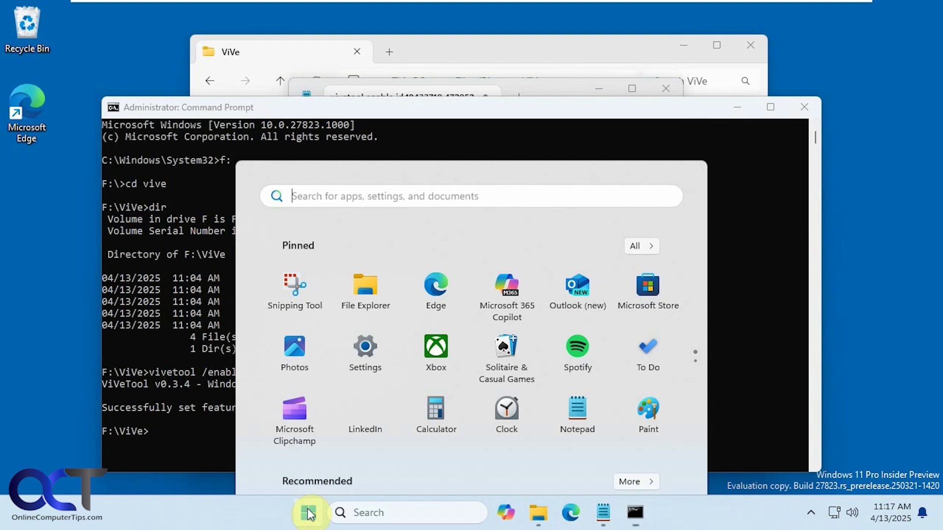
click(631, 123)
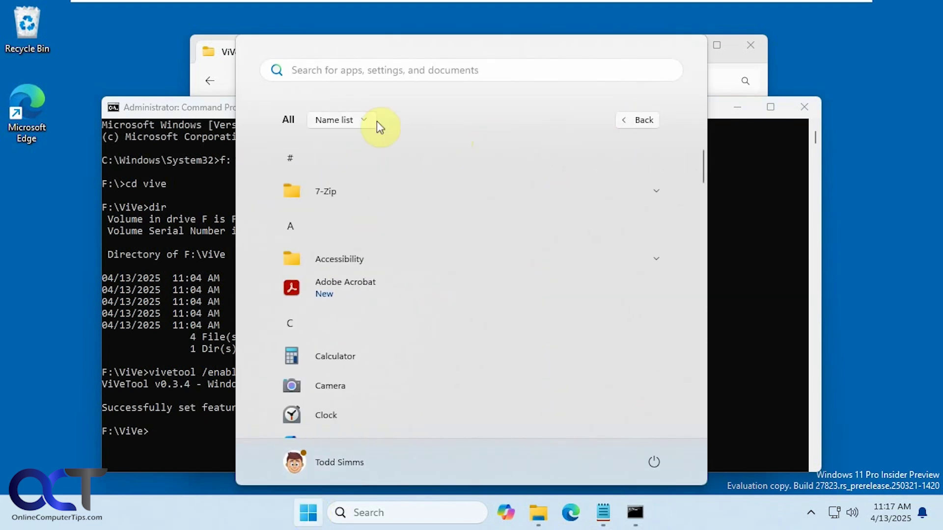
click(362, 122)
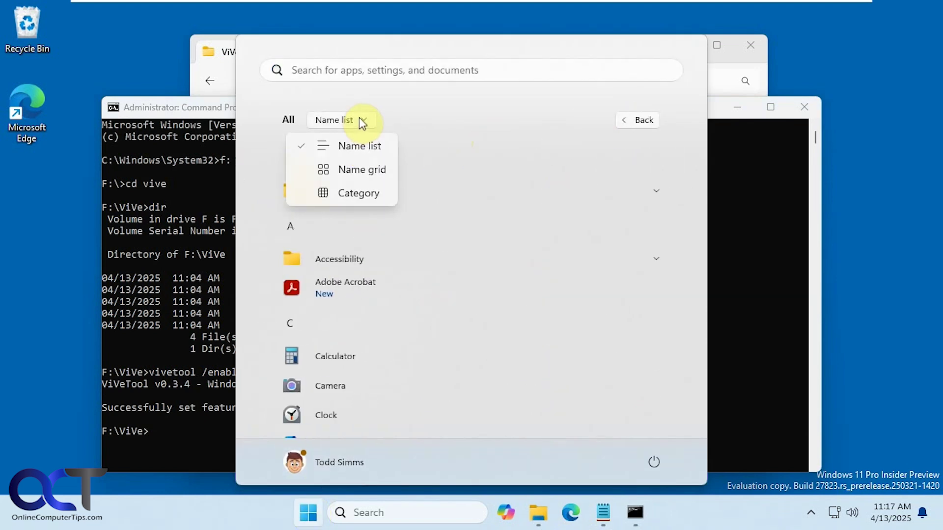
click(360, 119)
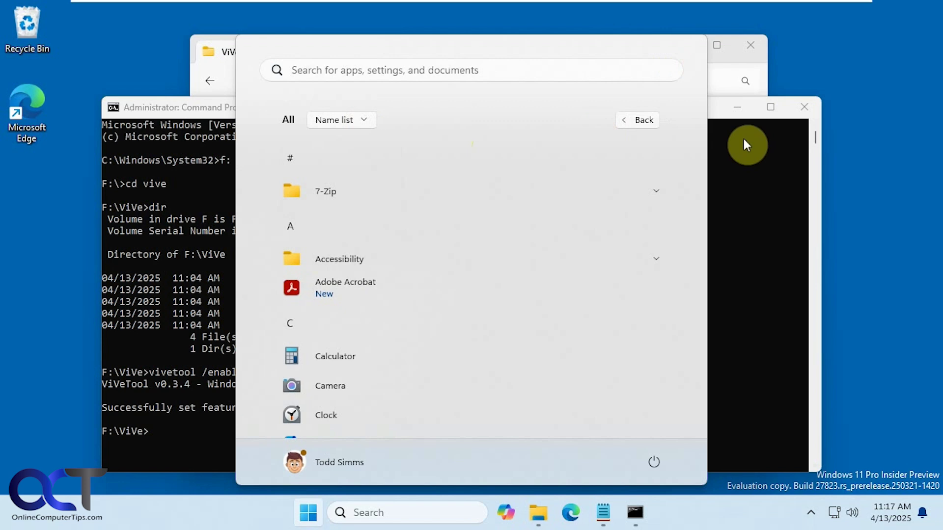
click(715, 110)
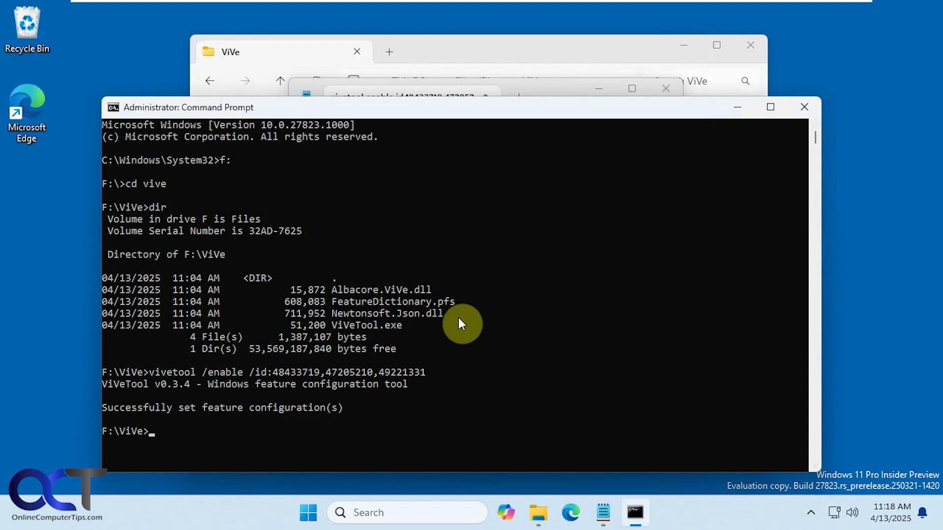
Step: Copy the vivetool /disable /id:48433719,47205210,49221331 line from Notepad and run it in Command Prompt
click(603, 512)
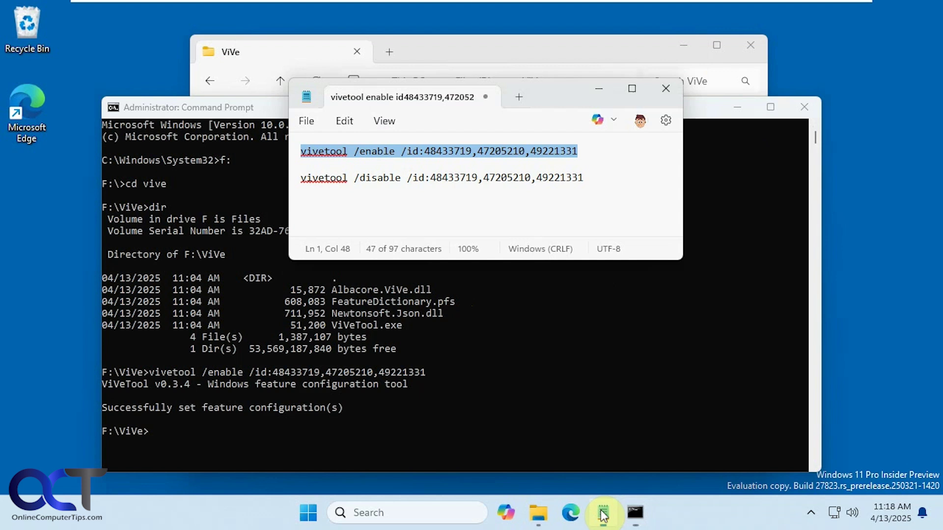
drag(590, 178, 342, 180)
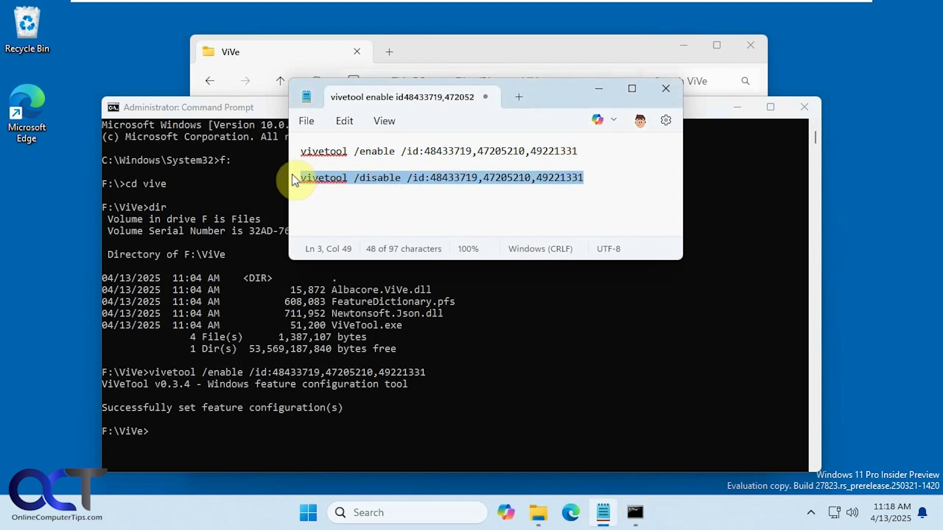
click(215, 425)
right_click(215, 427)
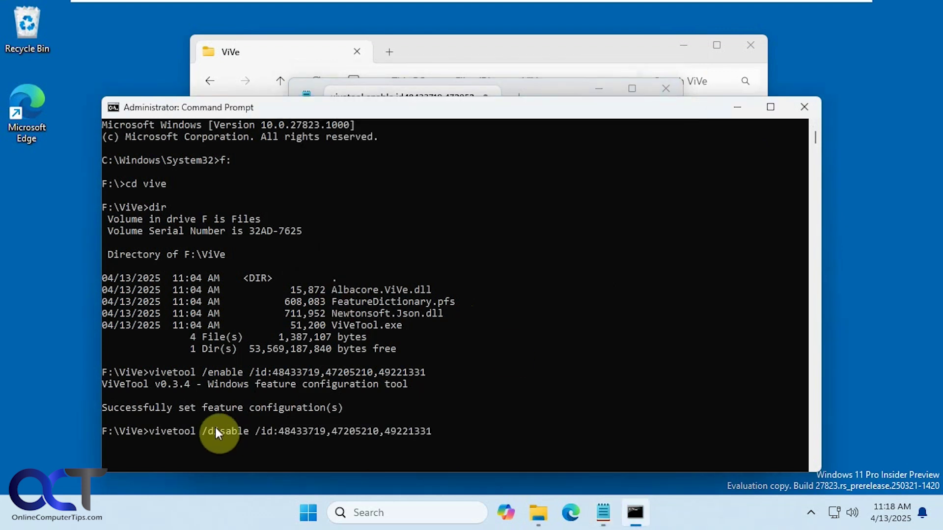
key(Return)
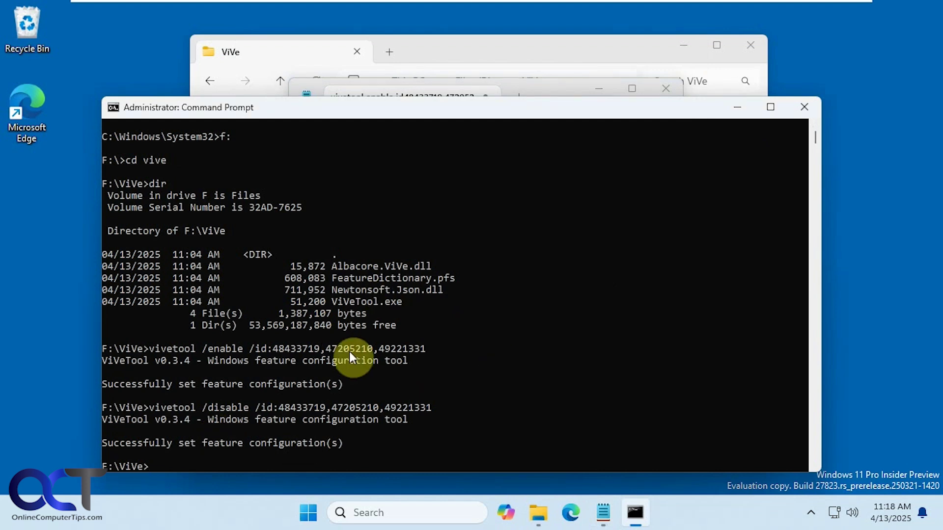
click(602, 514)
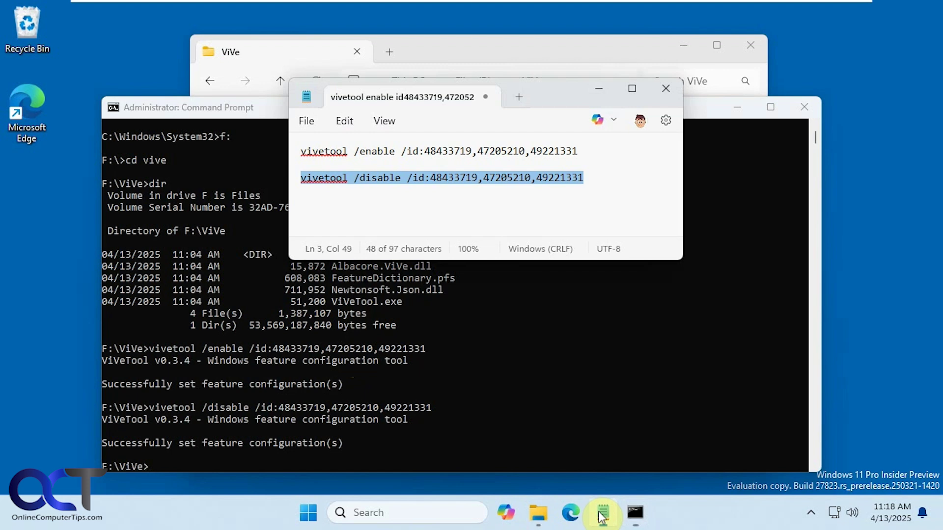
click(588, 181)
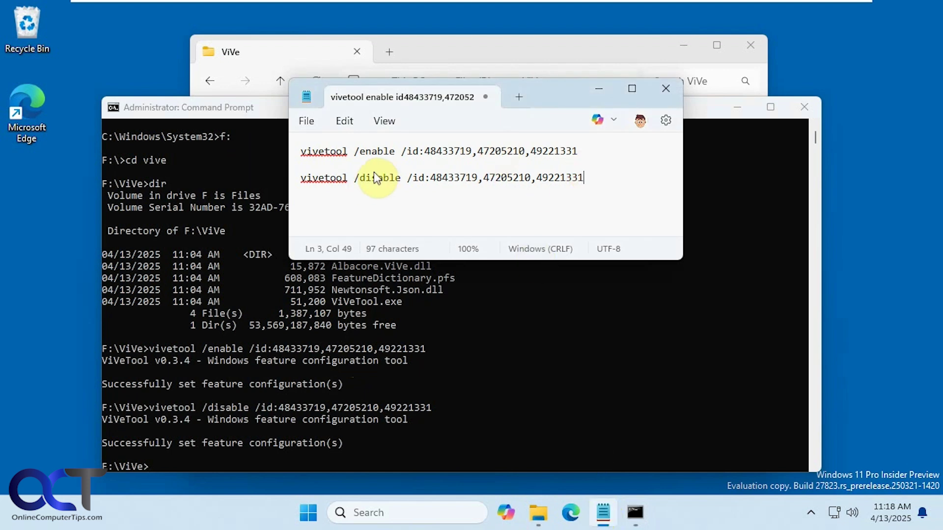